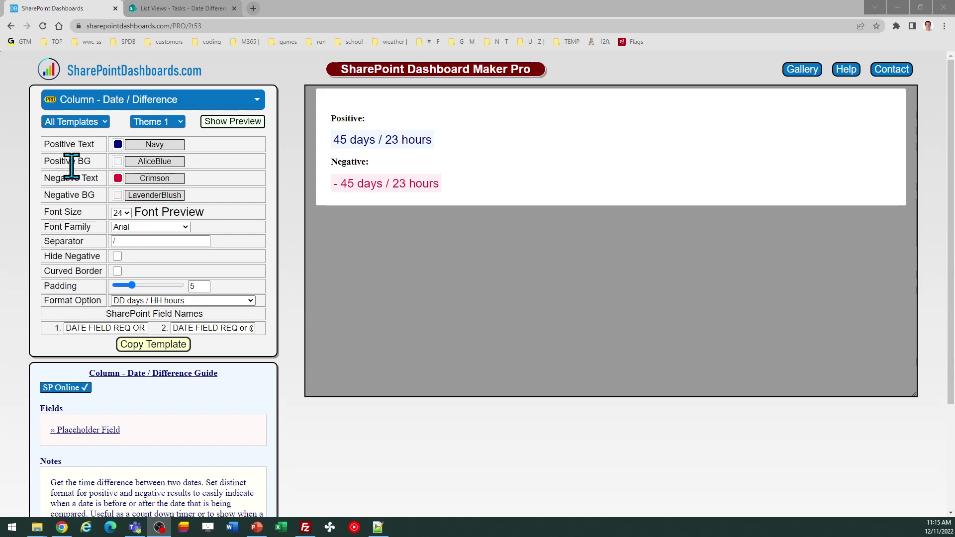
left_click(187, 12)
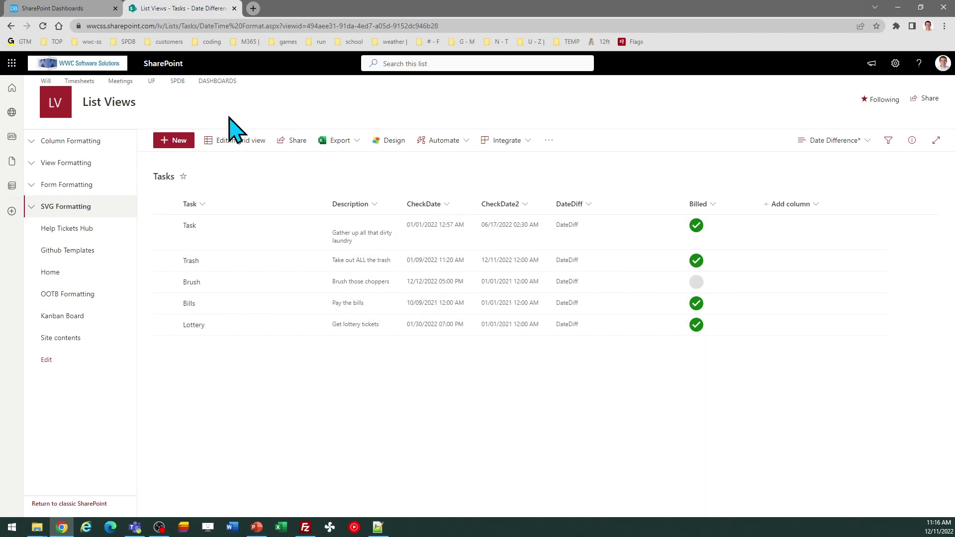
mouse_move(62, 12)
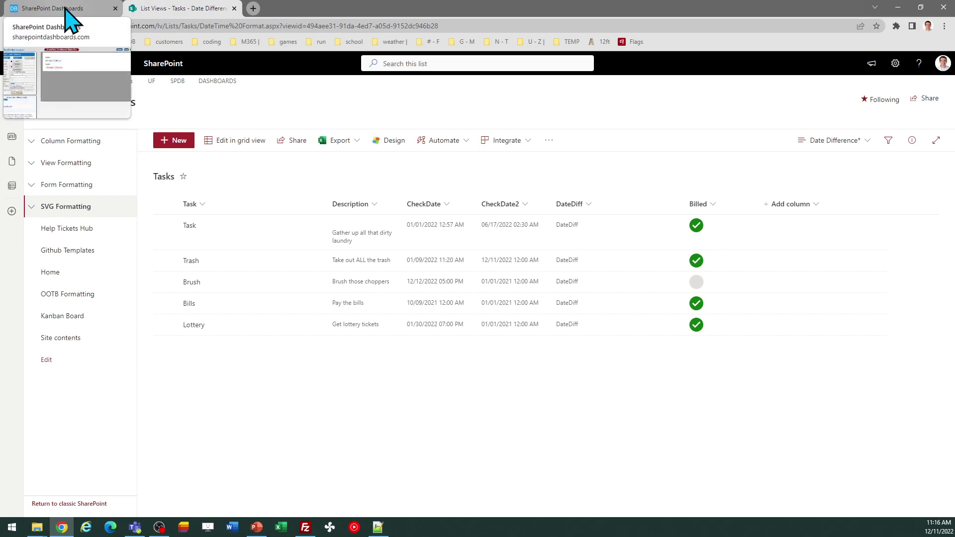
left_click(65, 7)
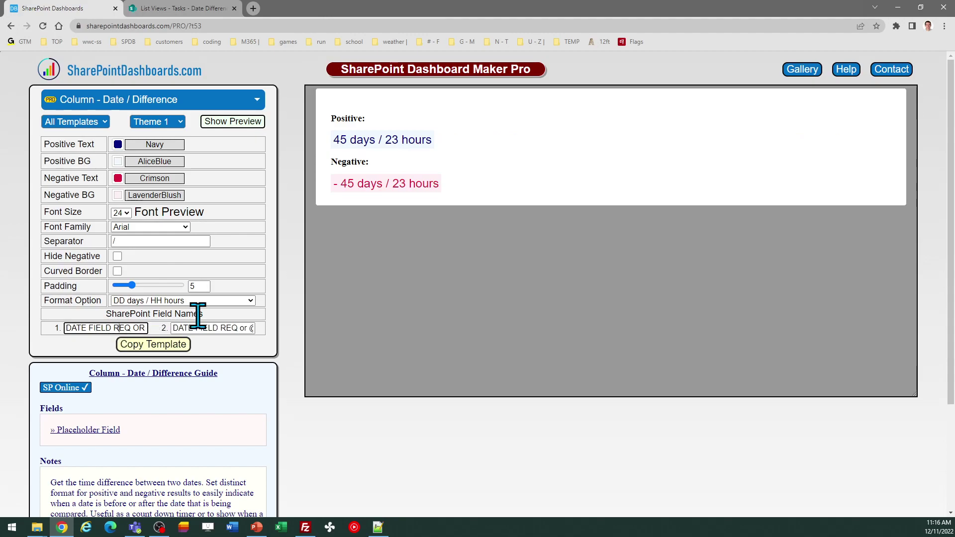
key("End")
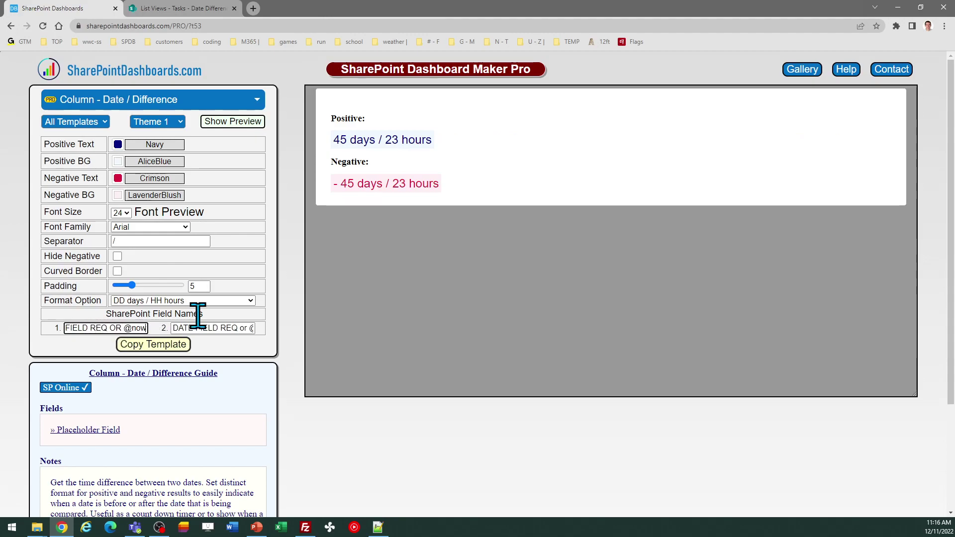
key("shift+Left")
key("shift+Left")
key("shift+Left")
key("shift+Left")
key("shift+Left")
key("shift+Right")
key("Right")
left_click(187, 10)
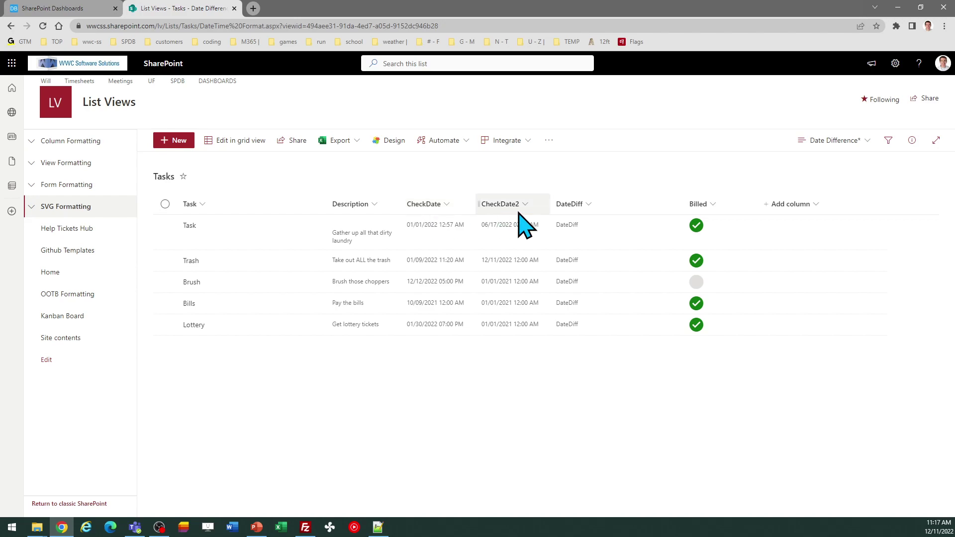
left_click(64, 10)
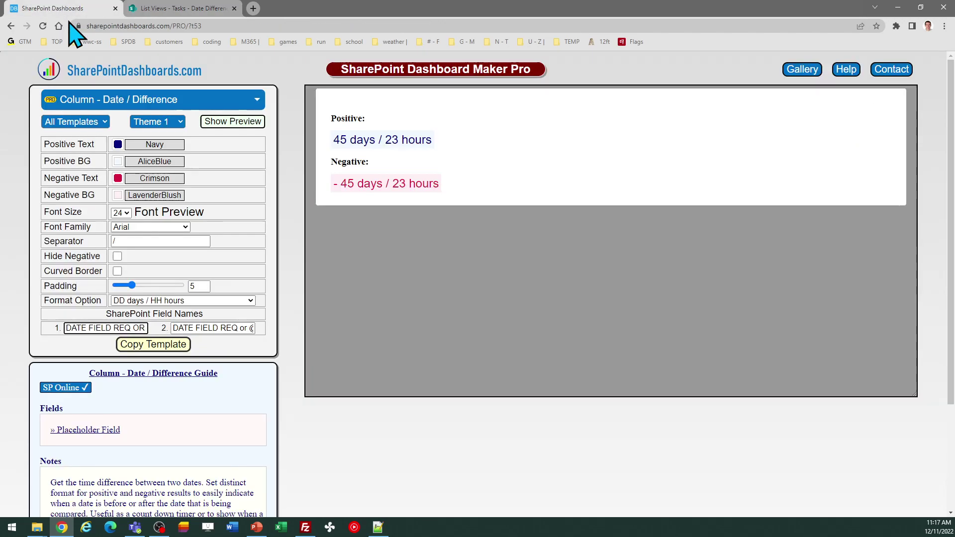
Step: Enter CheckDate and CheckDate2 as the two field names and copy the template code
triple_click(142, 329)
key("BackSpace")
type("CheckDate")
key("Tab")
type("CheckDate")
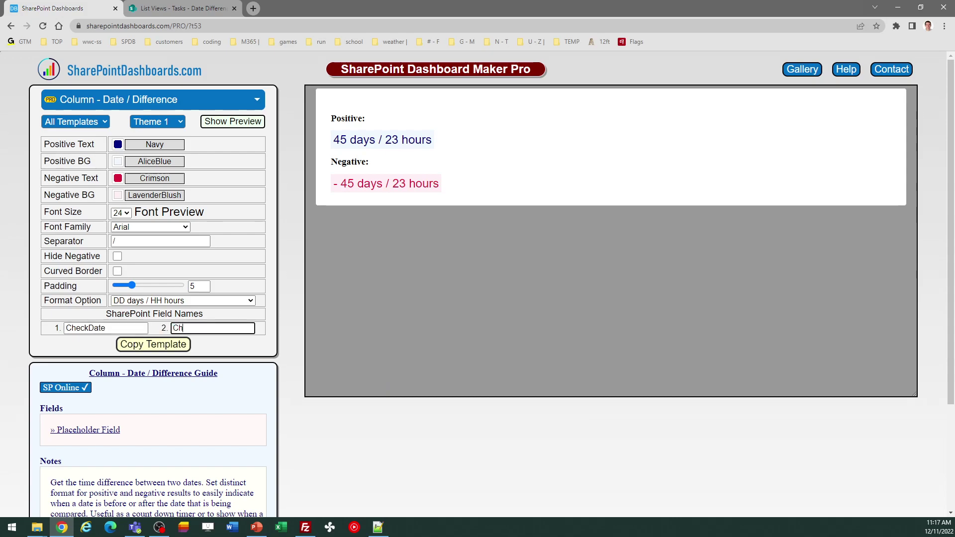
type("2")
left_click(147, 346)
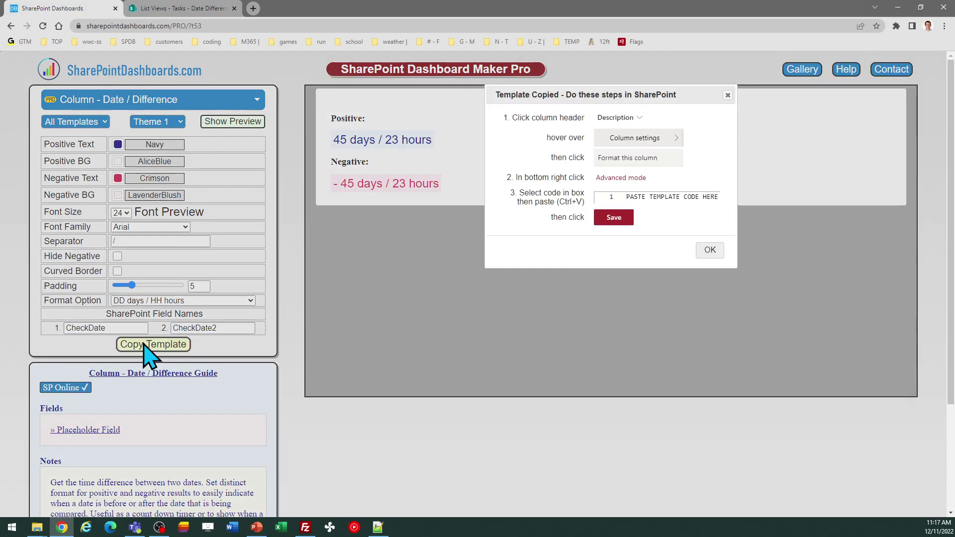
left_click(702, 254)
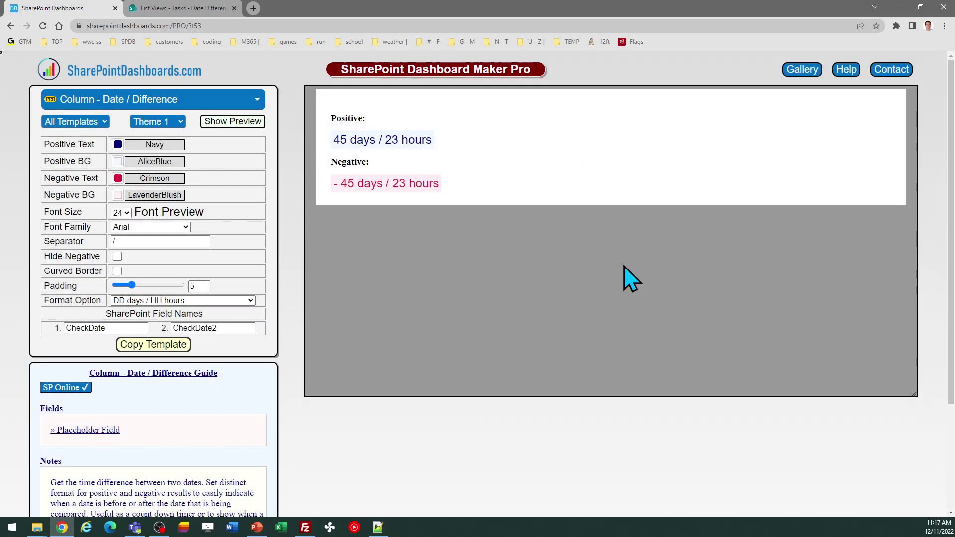
Step: Replace the DateDiff column's advanced-mode format JSON with the copied template and save it
left_click(194, 9)
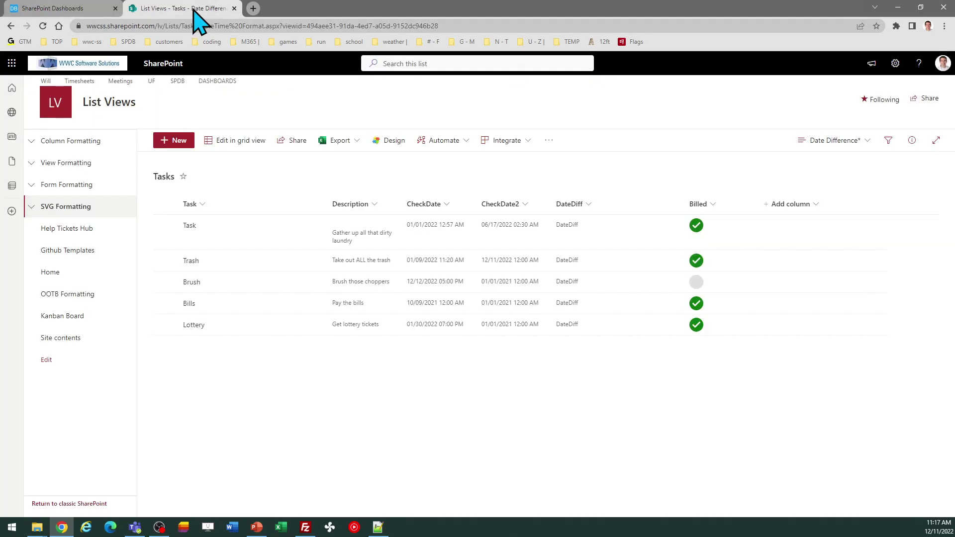
left_click(589, 204)
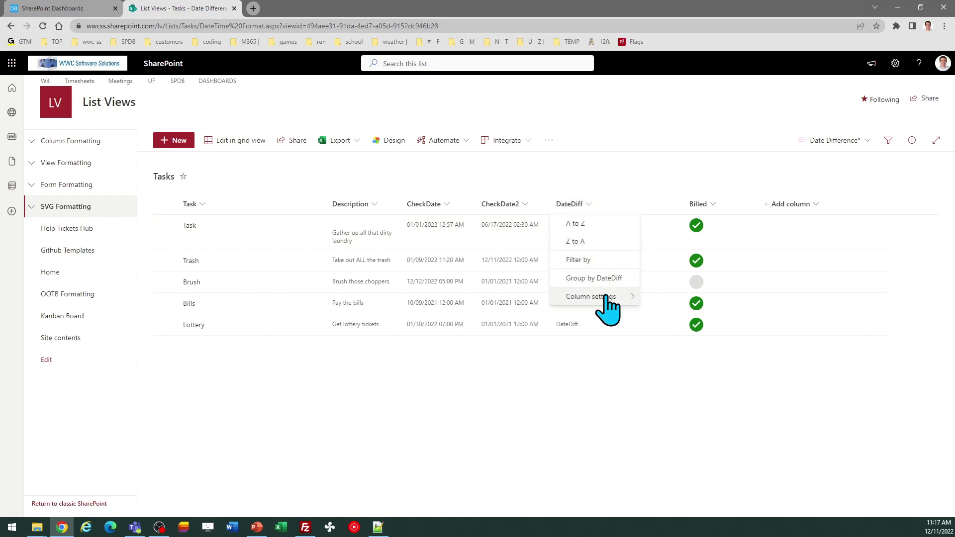
mouse_move(606, 297)
left_click(662, 296)
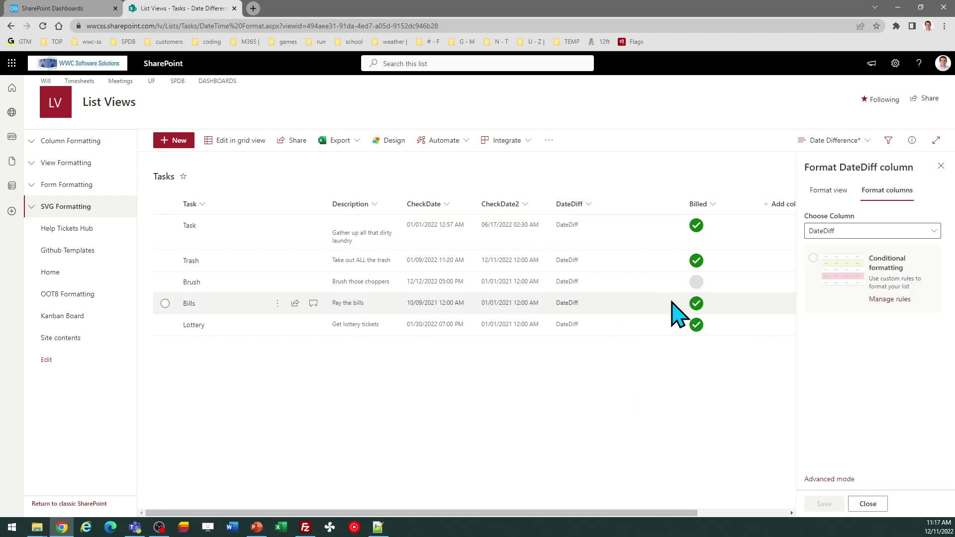
left_click(848, 478)
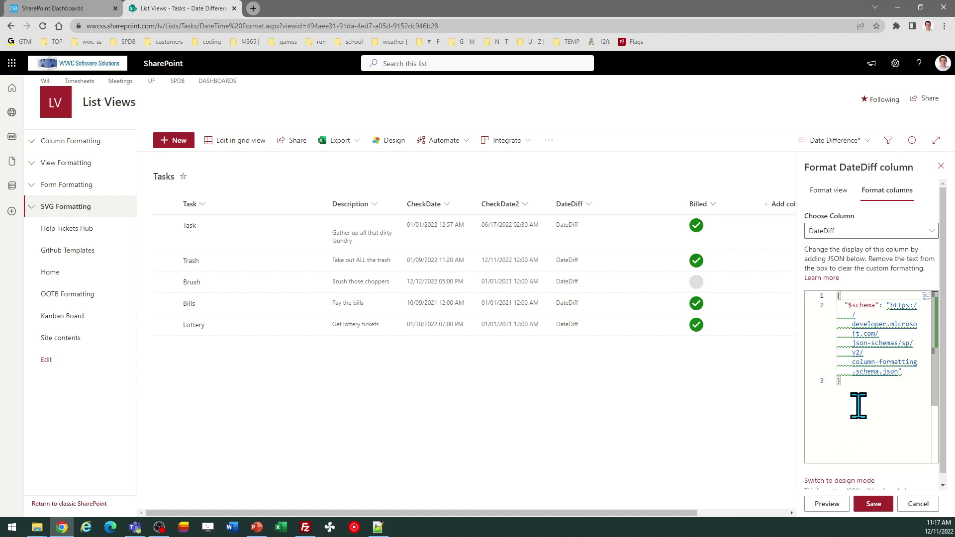
key("ctrl+a")
key("ctrl+v")
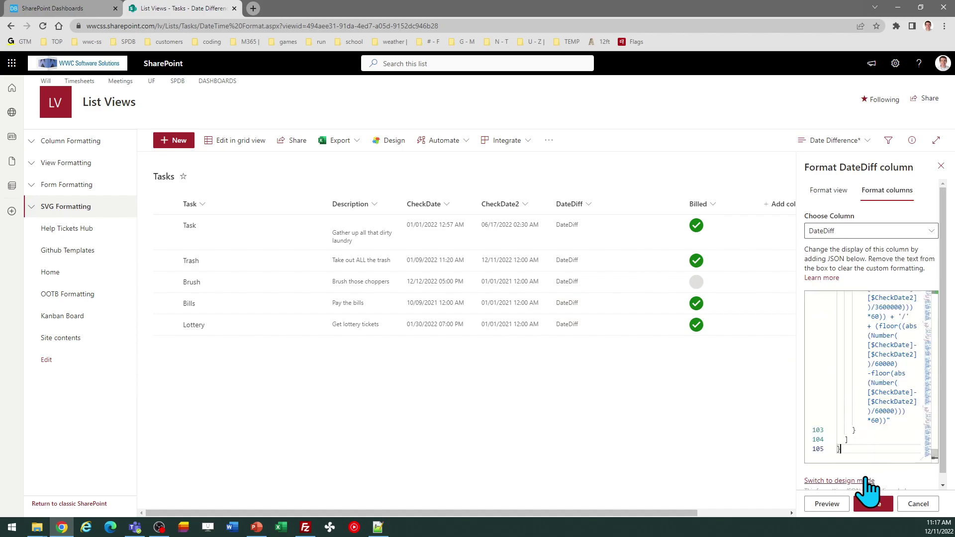
left_click(874, 504)
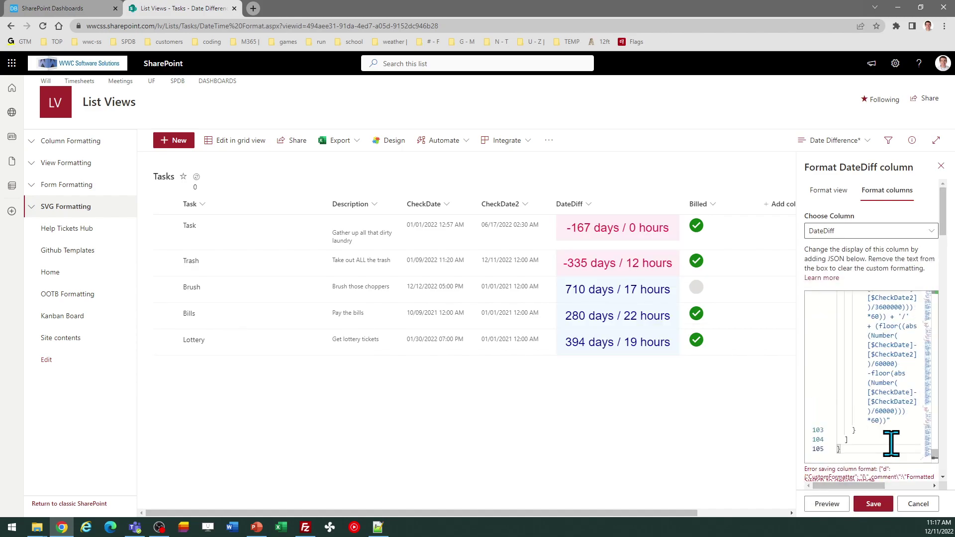
left_click(74, 9)
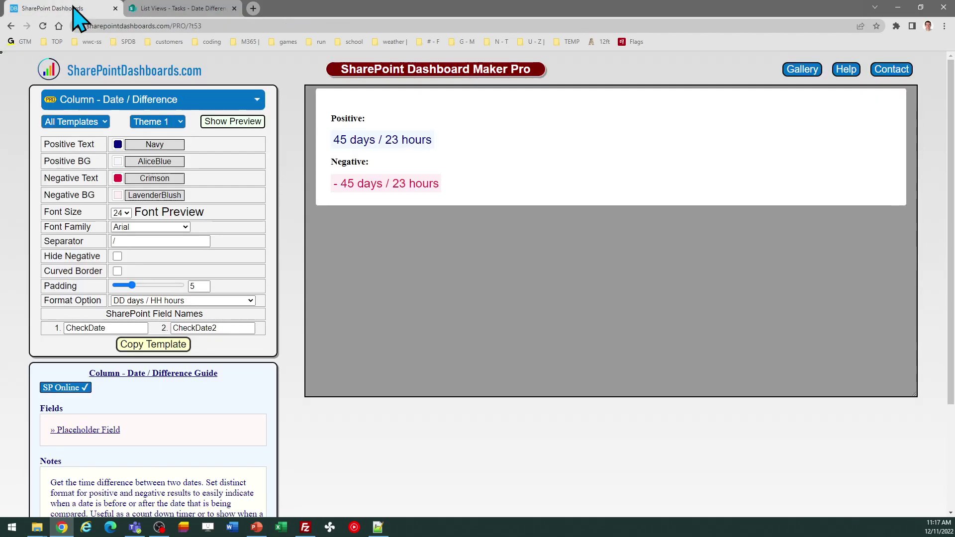
left_click(194, 9)
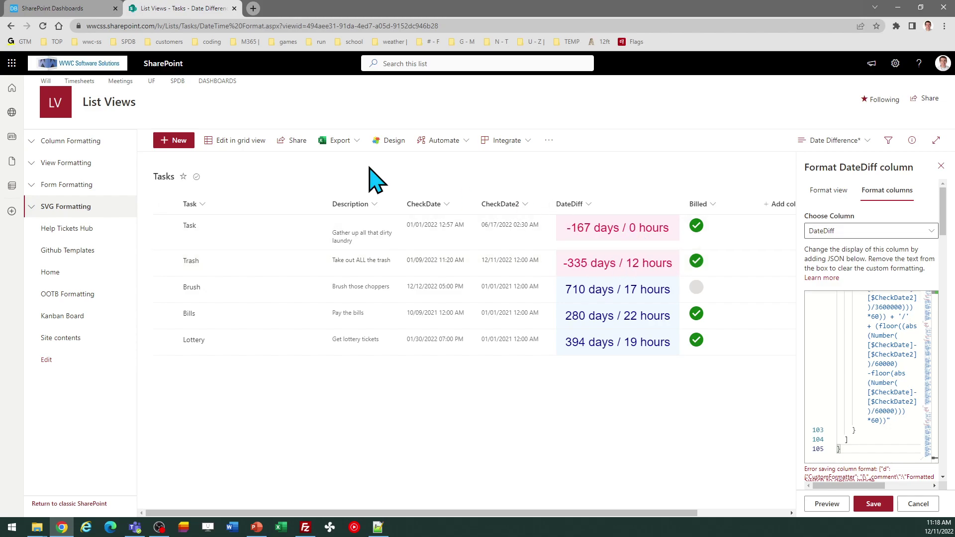
Step: Give negative results a LightYellow background and Black text in the Date / Difference template
left_click(56, 8)
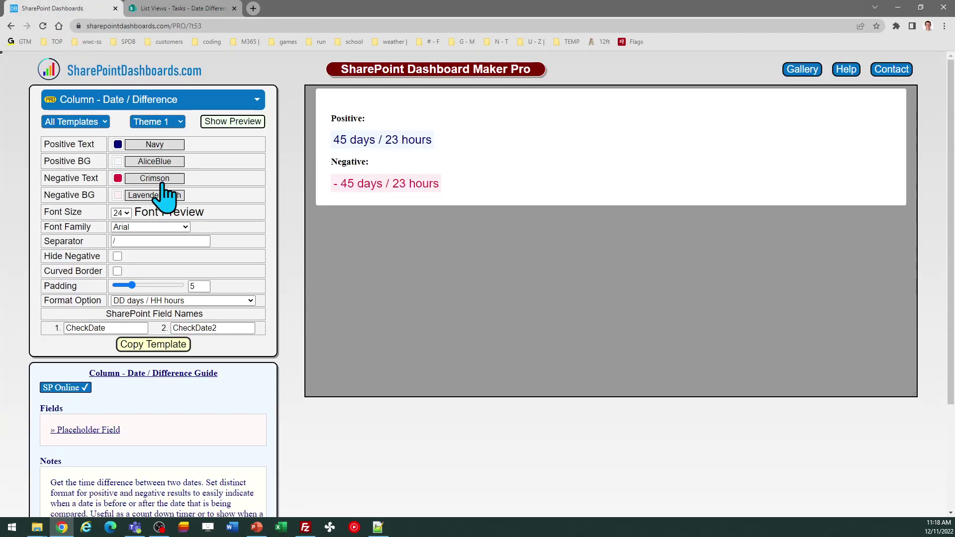
left_click(118, 195)
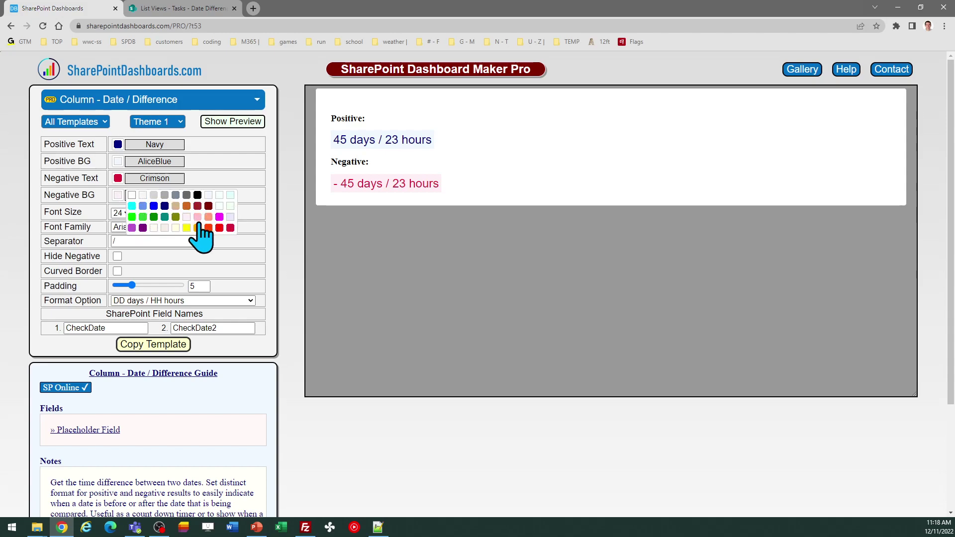
left_click(176, 228)
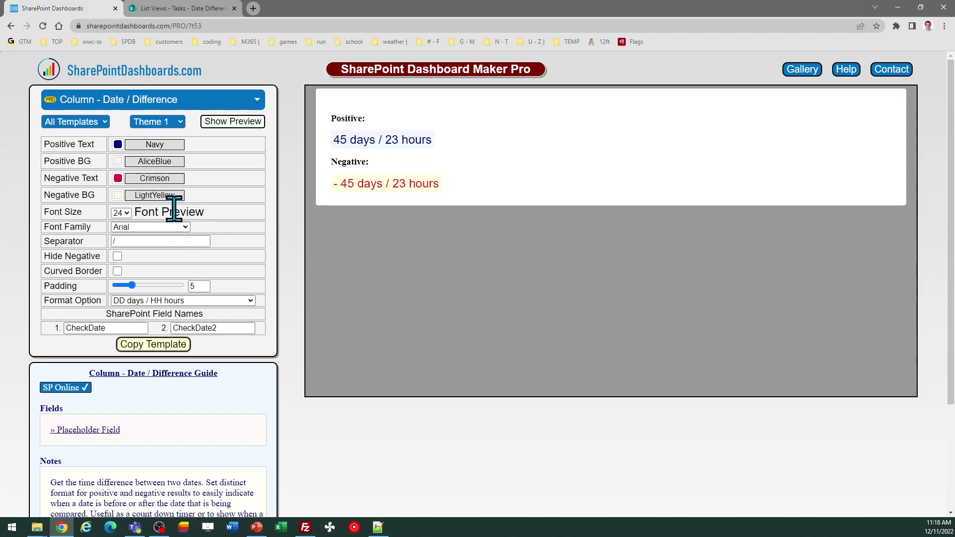
left_click(118, 178)
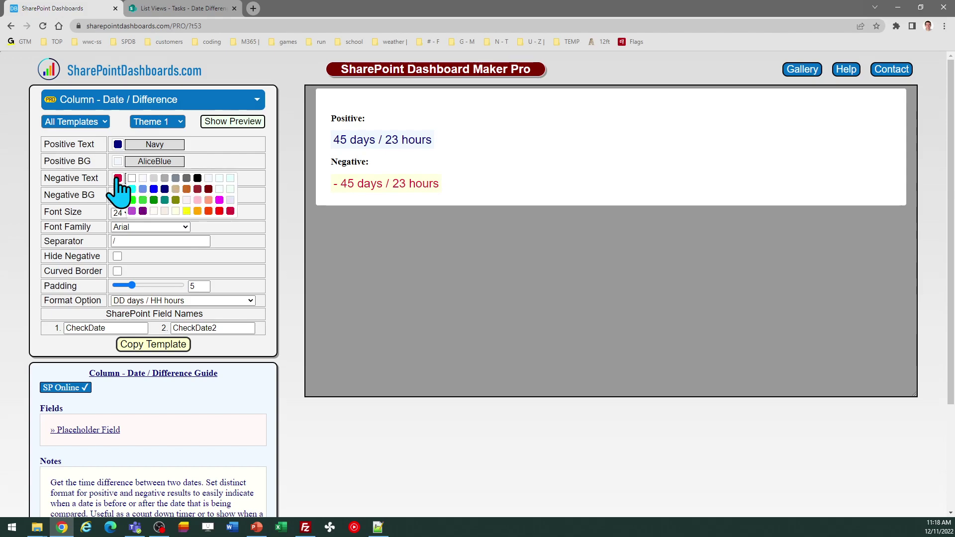
left_click(197, 178)
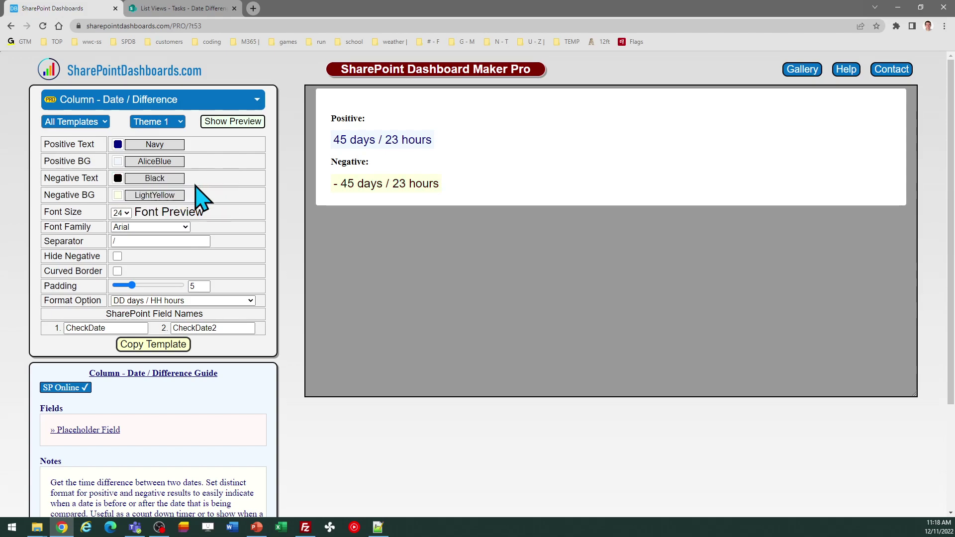
Step: Set the format option to the short DD d / HH h / MM m layout
left_click(213, 302)
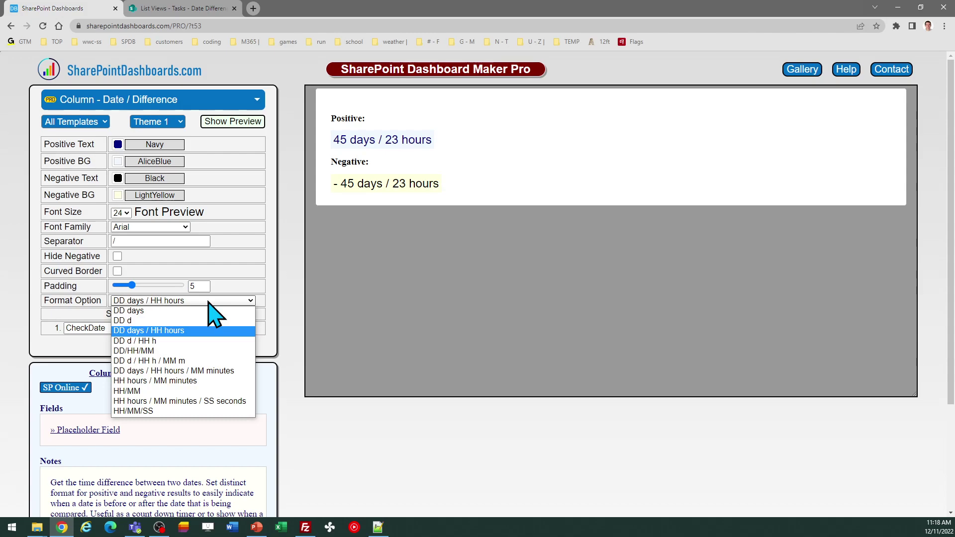
left_click(208, 311)
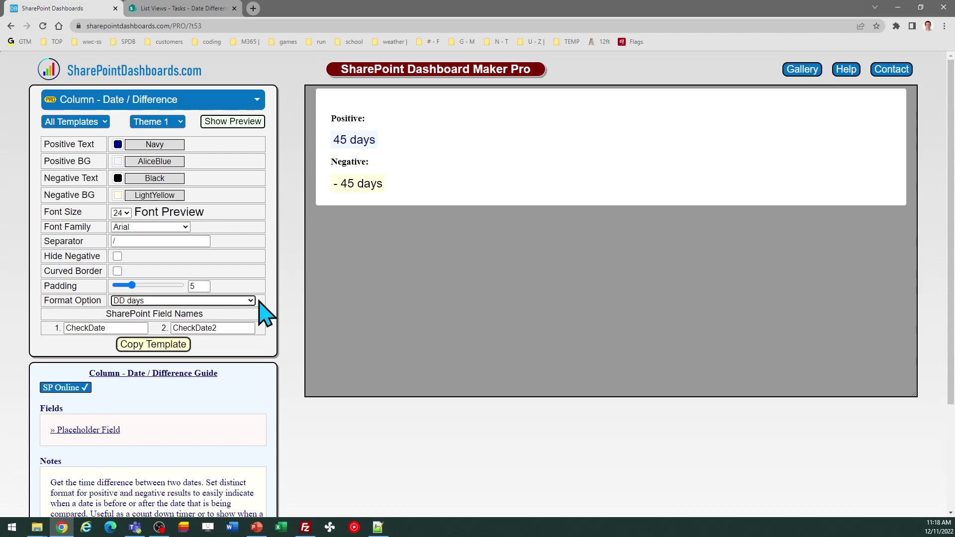
left_click(228, 301)
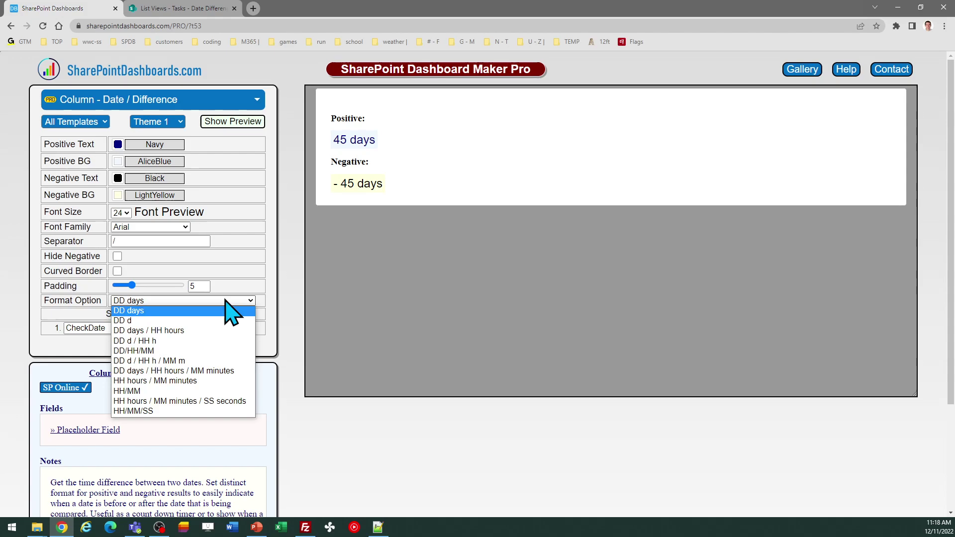
left_click(204, 360)
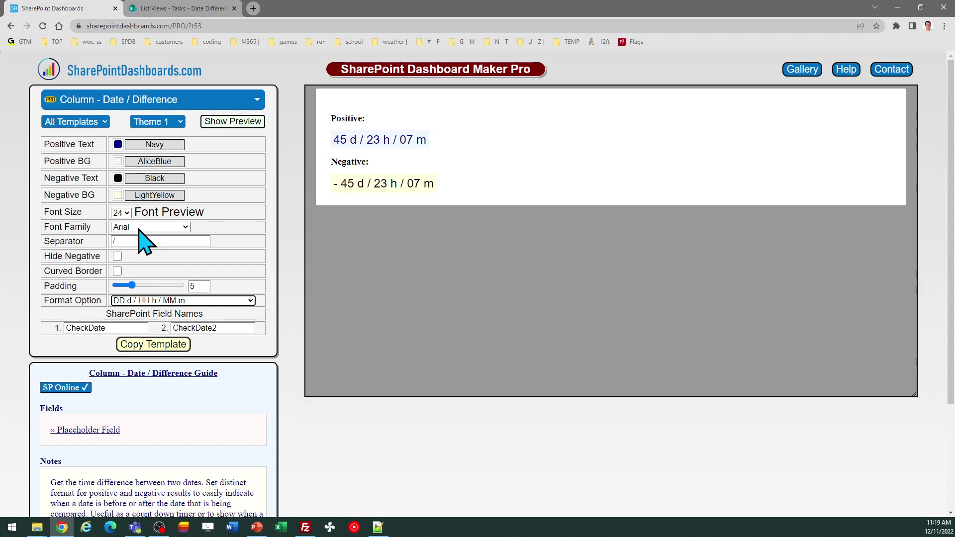
Step: Set font size 18, enable Curved Border, and copy the template code
left_click(122, 213)
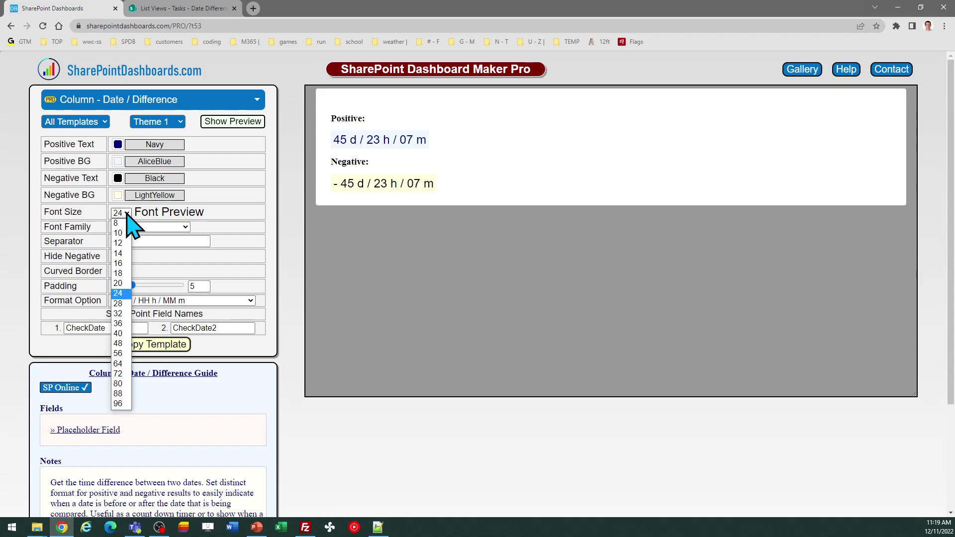
left_click(123, 273)
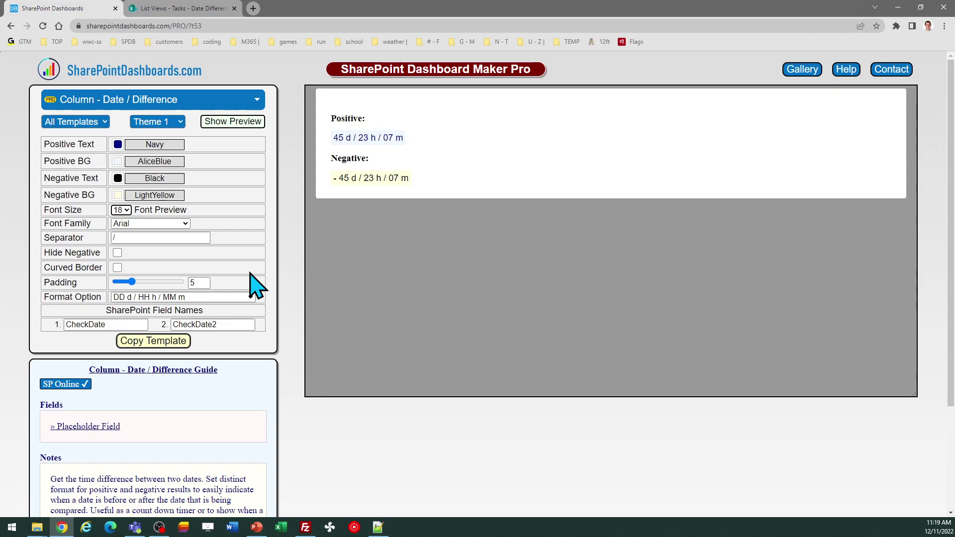
left_click(118, 268)
left_click(164, 342)
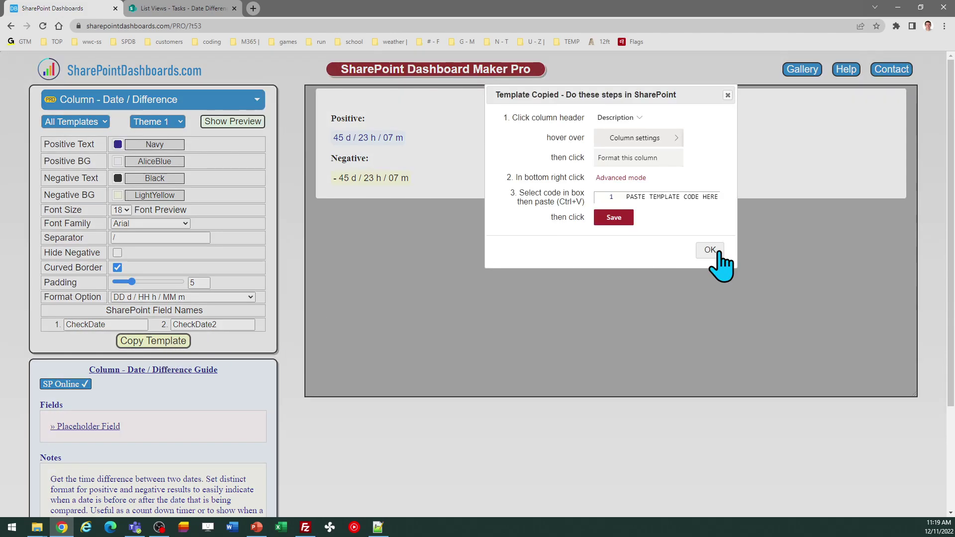
Step: Paste the updated JSON into the DateDiff format editor, save, and drag the column narrower
left_click(717, 252)
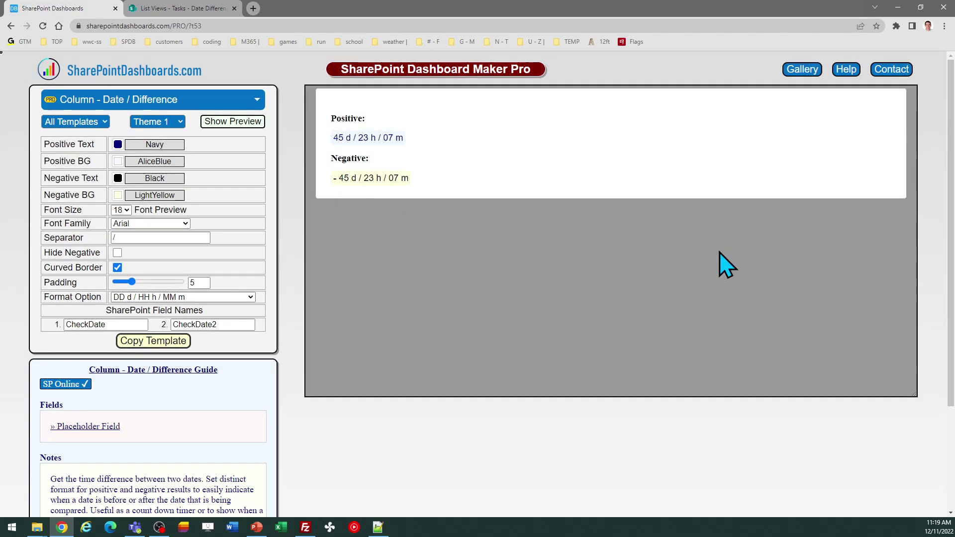
left_click(192, 9)
left_click(868, 338)
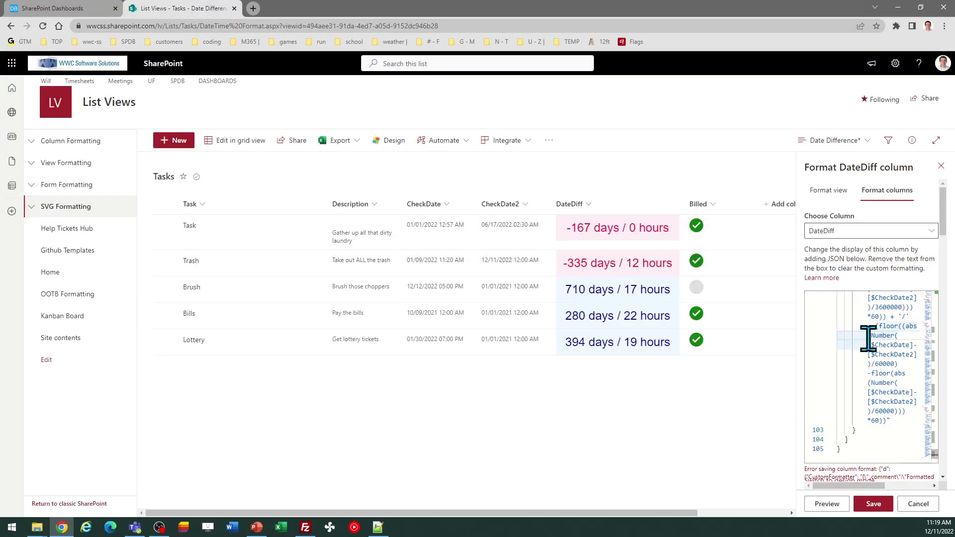
key("ctrl+a")
key("ctrl+v")
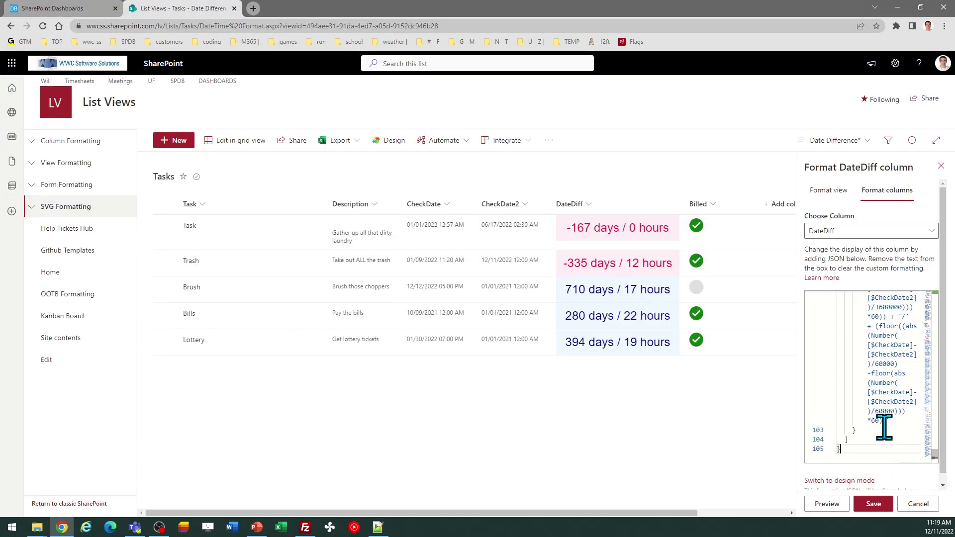
left_click(873, 504)
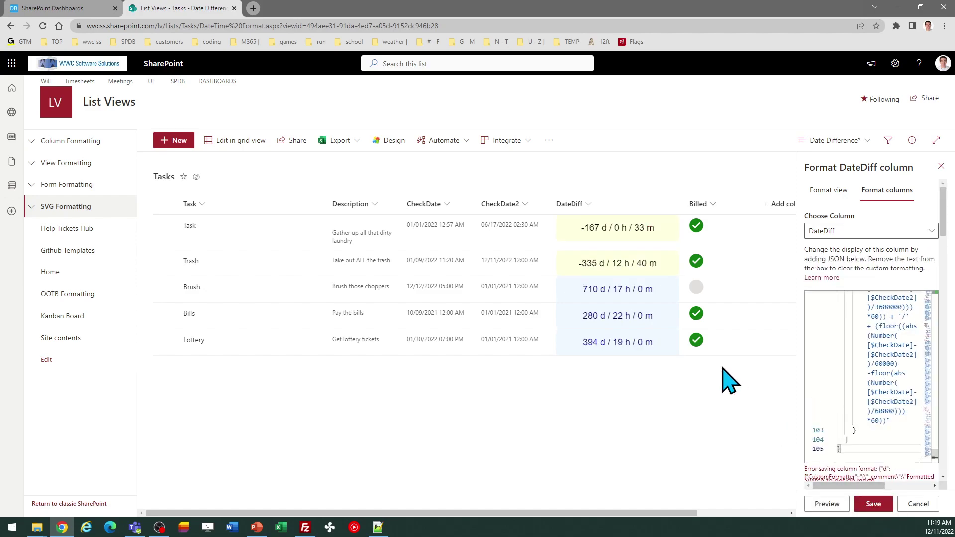
left_click_drag(679, 203, 652, 201)
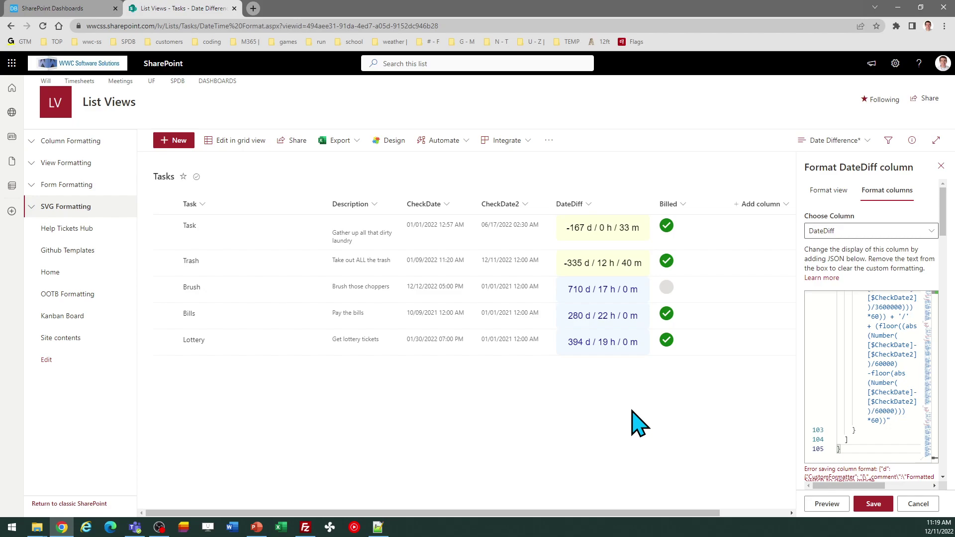
left_click(52, 9)
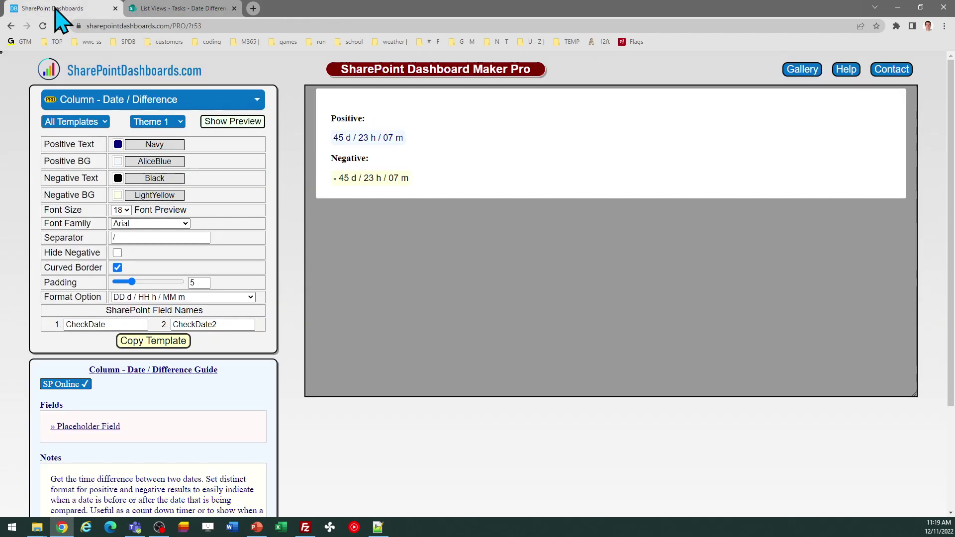
double_click(228, 325)
type("@")
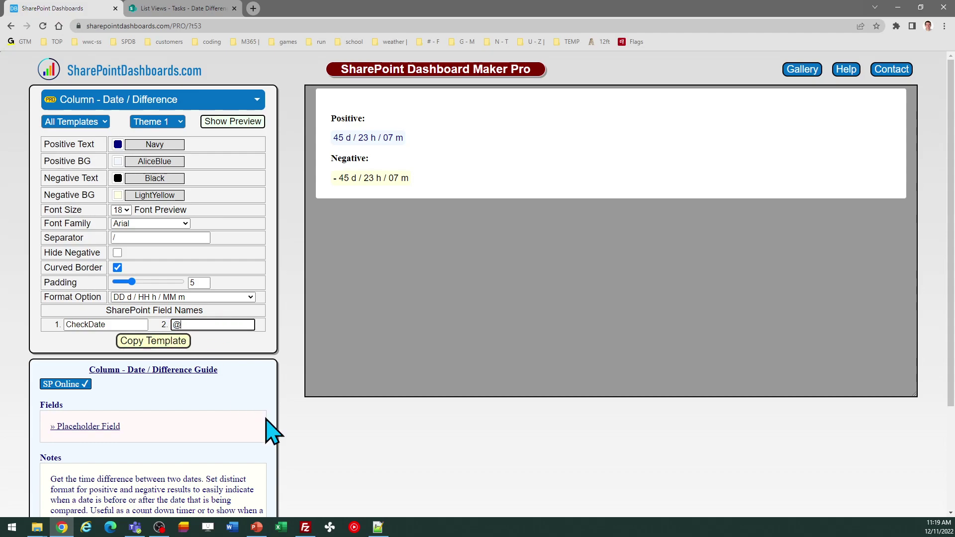
type("now")
left_click(155, 342)
left_click(710, 249)
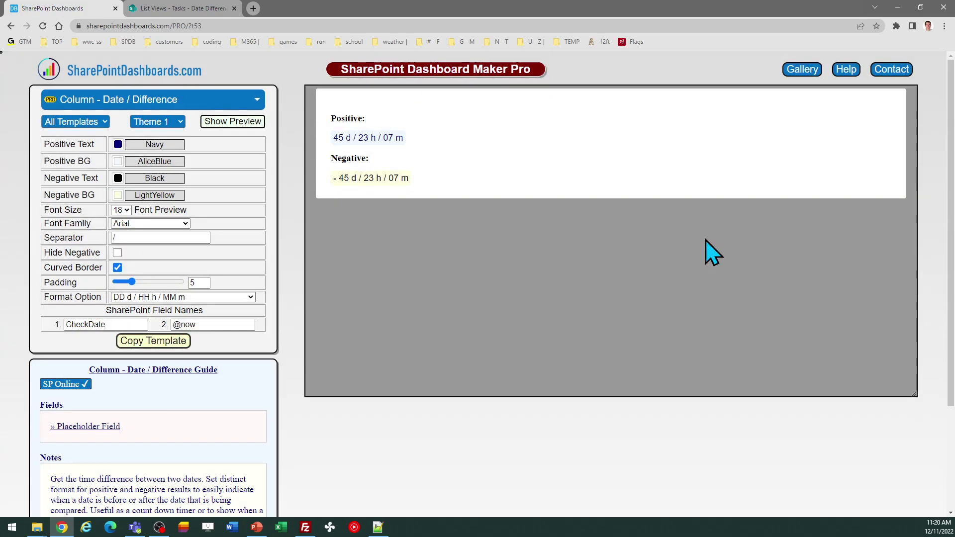
left_click(191, 10)
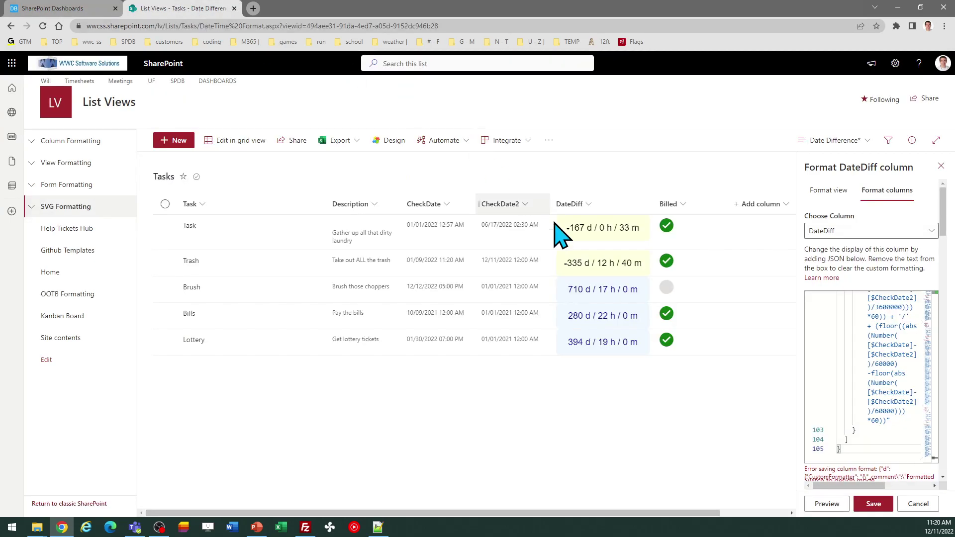
left_click(865, 354)
key("ctrl+a")
key("ctrl+v")
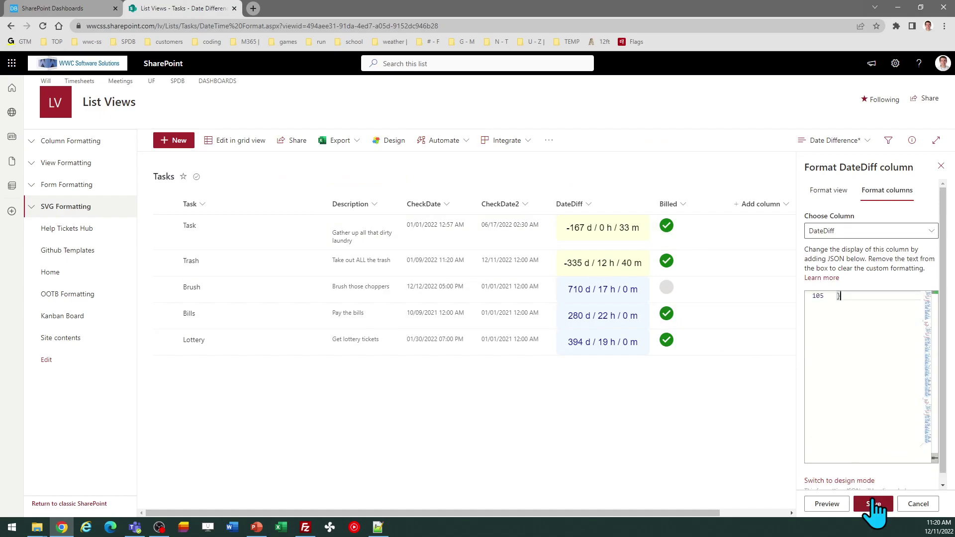
left_click(873, 504)
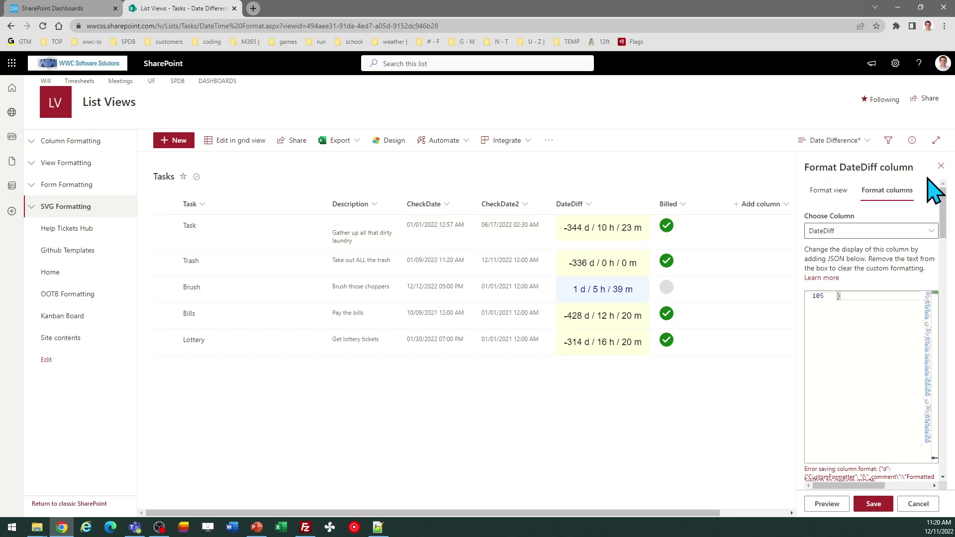
left_click(940, 166)
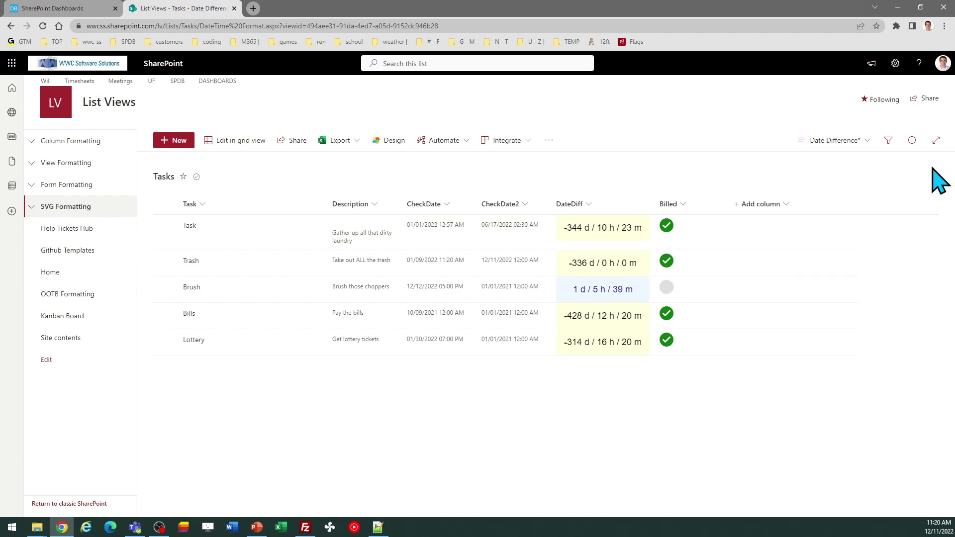
Step: Switch to Dashboard Maker Pro, showing the template preview of 45 d / 23 h / 07 m
left_click(75, 8)
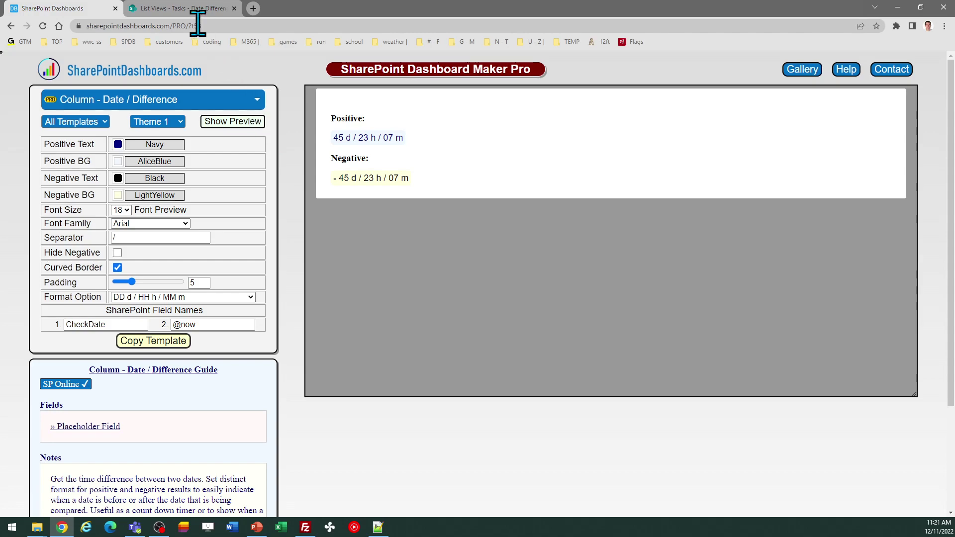
Step: Switch to the Tasks list to view DateDiff values such as 1 d / 5 h / 39 m
left_click(187, 9)
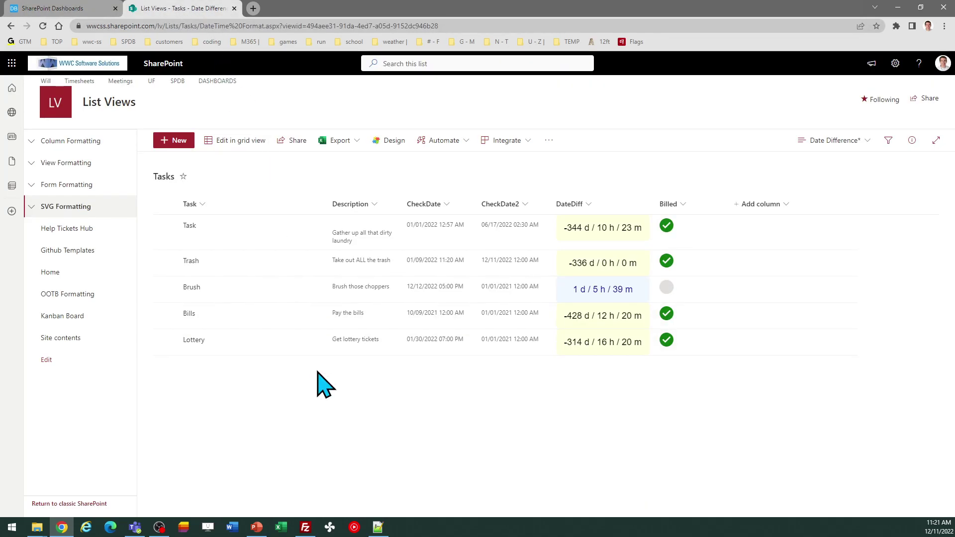